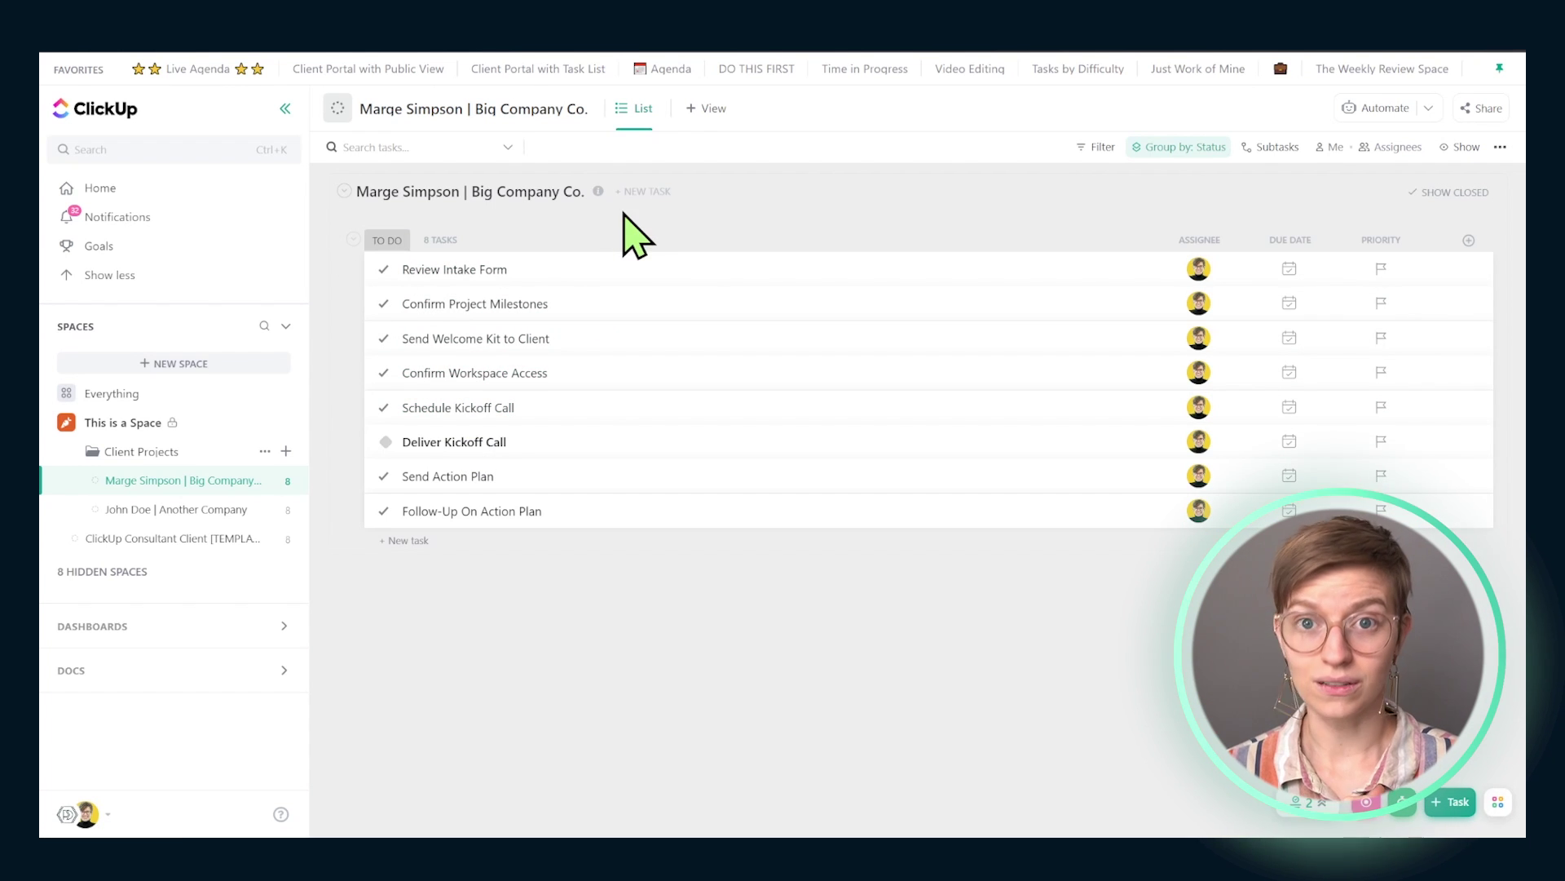
Step: Add a new Timeline-type view named 'Client View' to the client list
{"action": "left_click", "coordinate": [706, 109]}
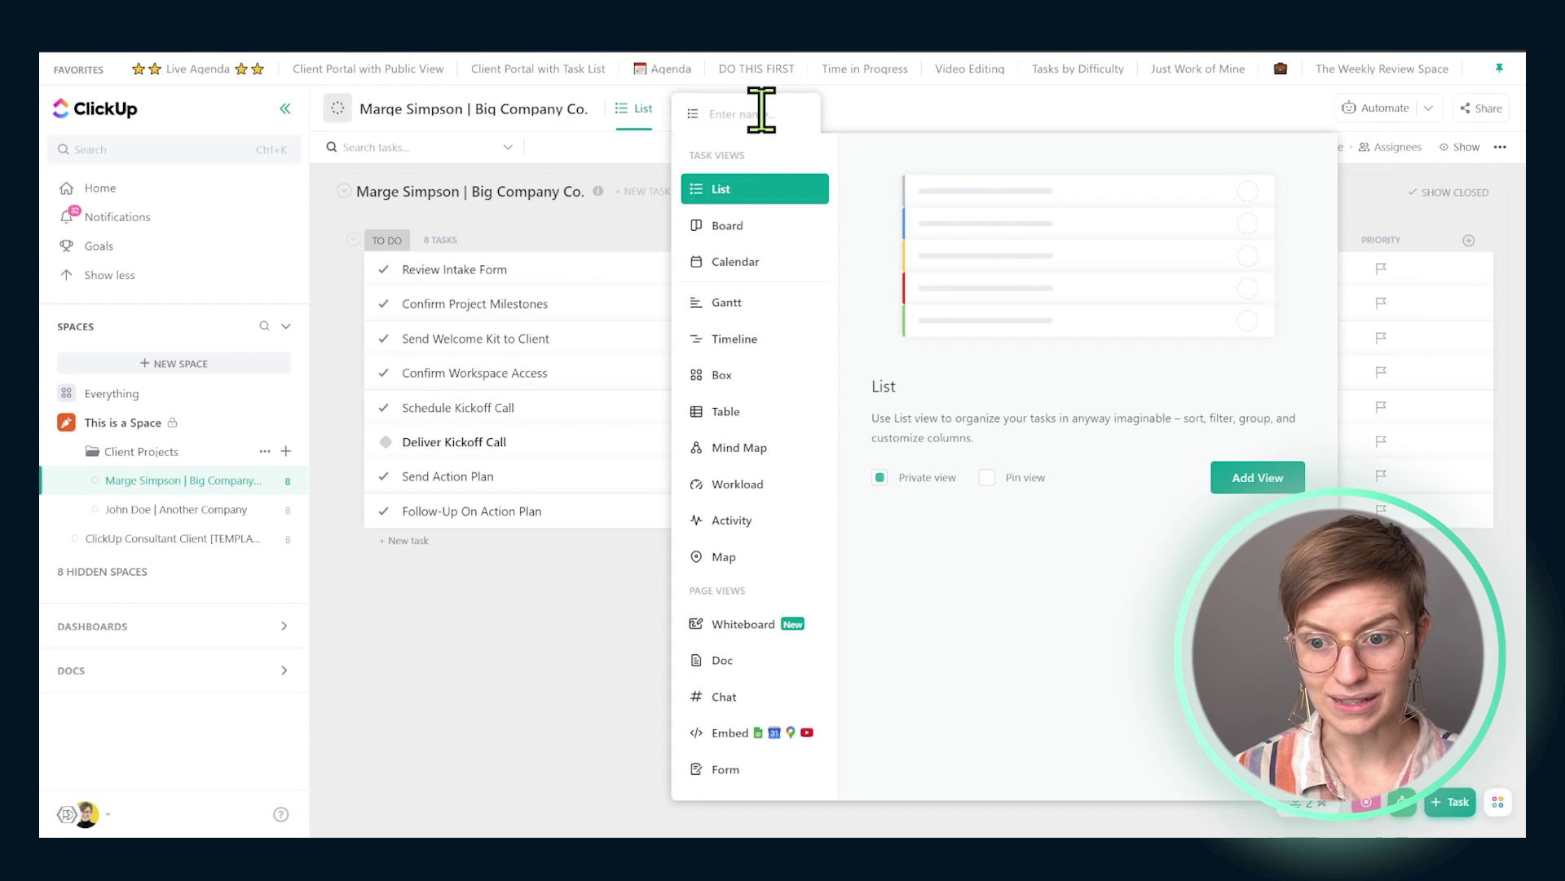
{"action": "left_click", "coordinate": [726, 301]}
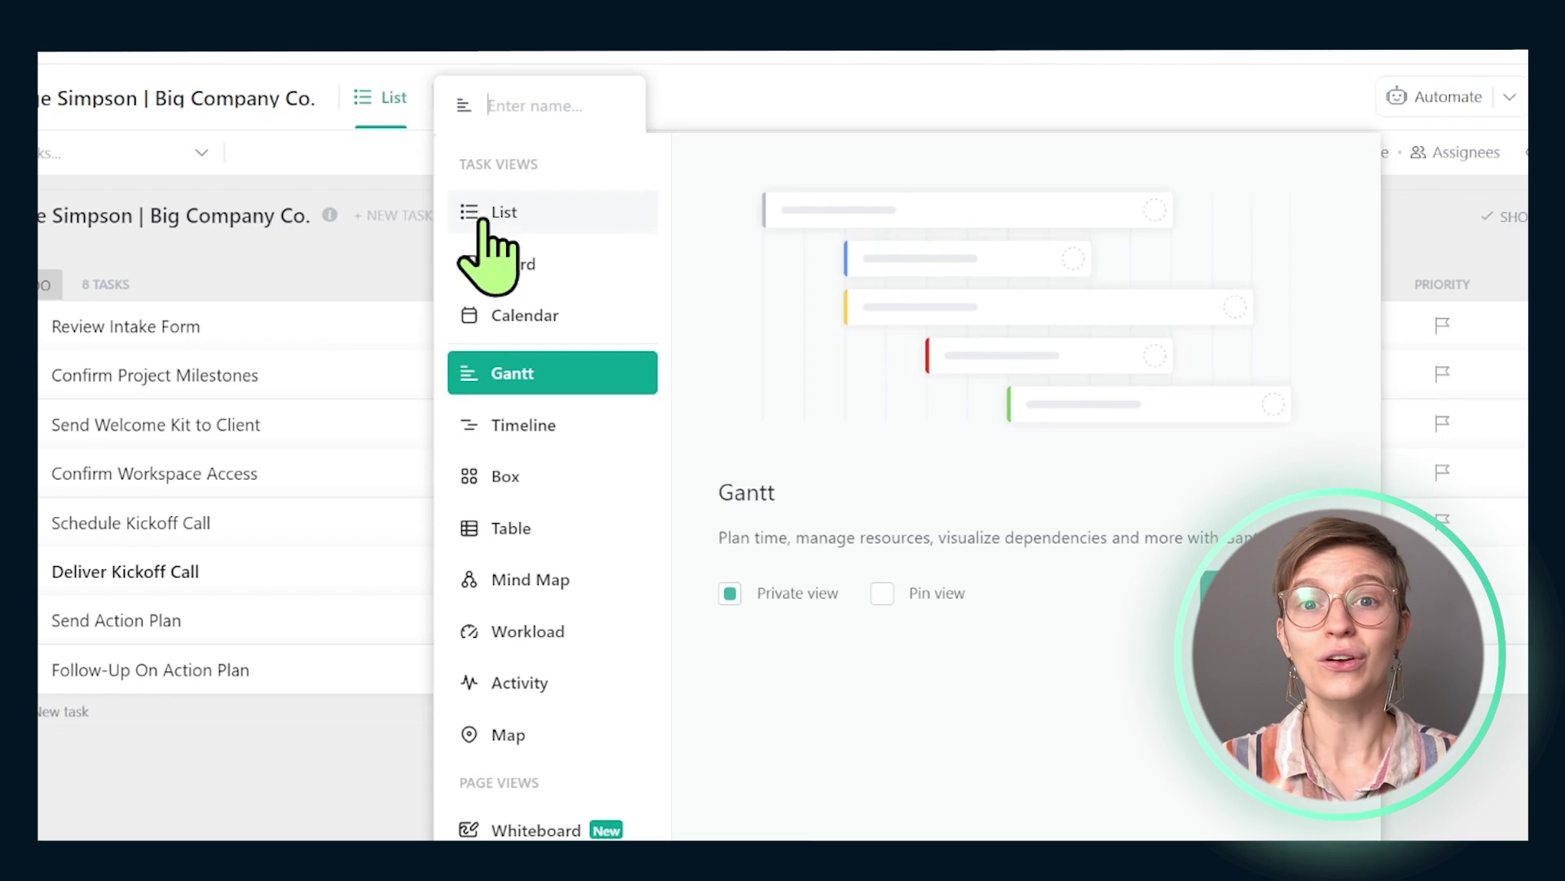
{"action": "left_click", "coordinate": [468, 435]}
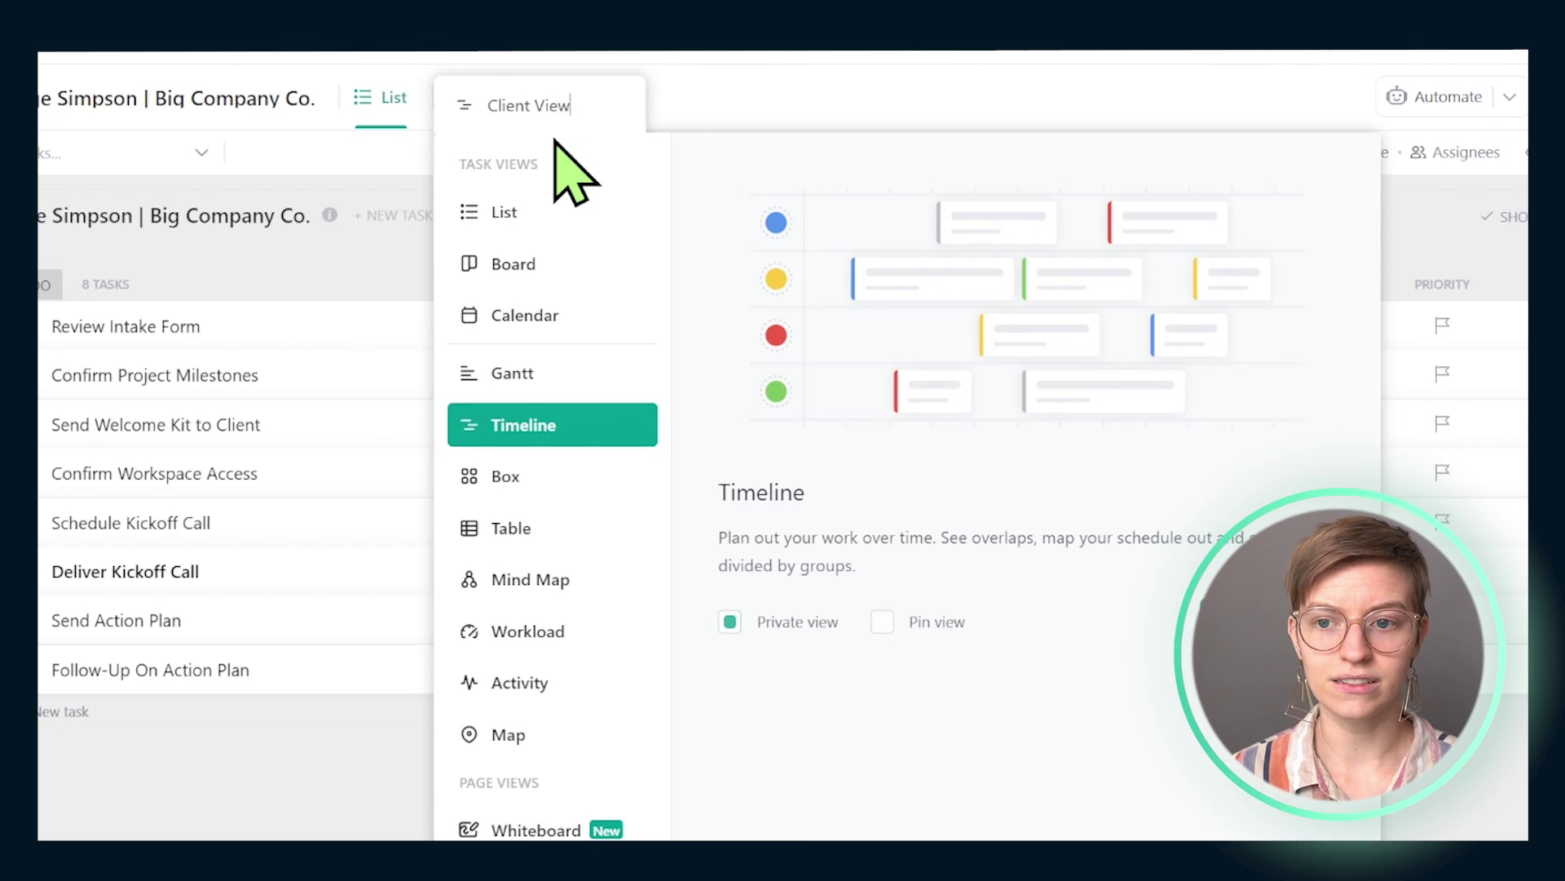
{"action": "key", "text": "Return"}
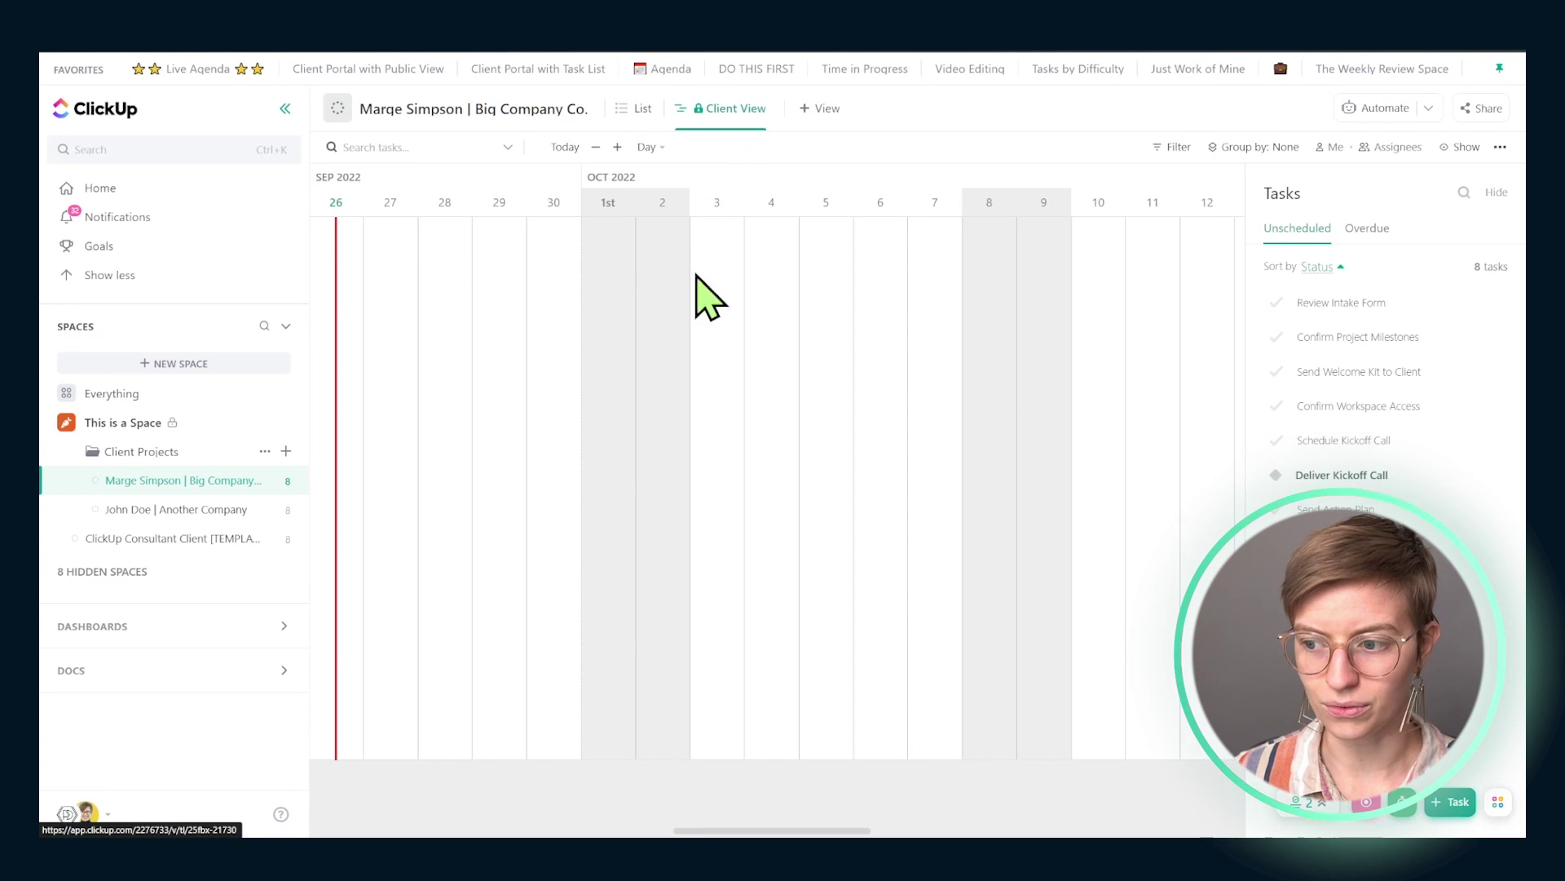
Step: Schedule all eight tasks on the timeline, from Send Welcome Kit (Sep 26) to Follow-Up (Oct 12)
{"action": "left_click_drag", "start_coordinate": [1324, 481], "coordinate": [392, 261]}
{"action": "left_click_drag", "start_coordinate": [1359, 405], "coordinate": [502, 236]}
{"action": "left_click_drag", "start_coordinate": [1358, 337], "coordinate": [957, 302]}
{"action": "left_click_drag", "start_coordinate": [1341, 303], "coordinate": [408, 270]}
{"action": "left_click_drag", "start_coordinate": [390, 231], "coordinate": [1141, 253]}
{"action": "left_click_drag", "start_coordinate": [1337, 372], "coordinate": [1207, 302]}
{"action": "left_click_drag", "start_coordinate": [1344, 337], "coordinate": [867, 262]}
{"action": "left_click_drag", "start_coordinate": [1359, 303], "coordinate": [367, 287]}
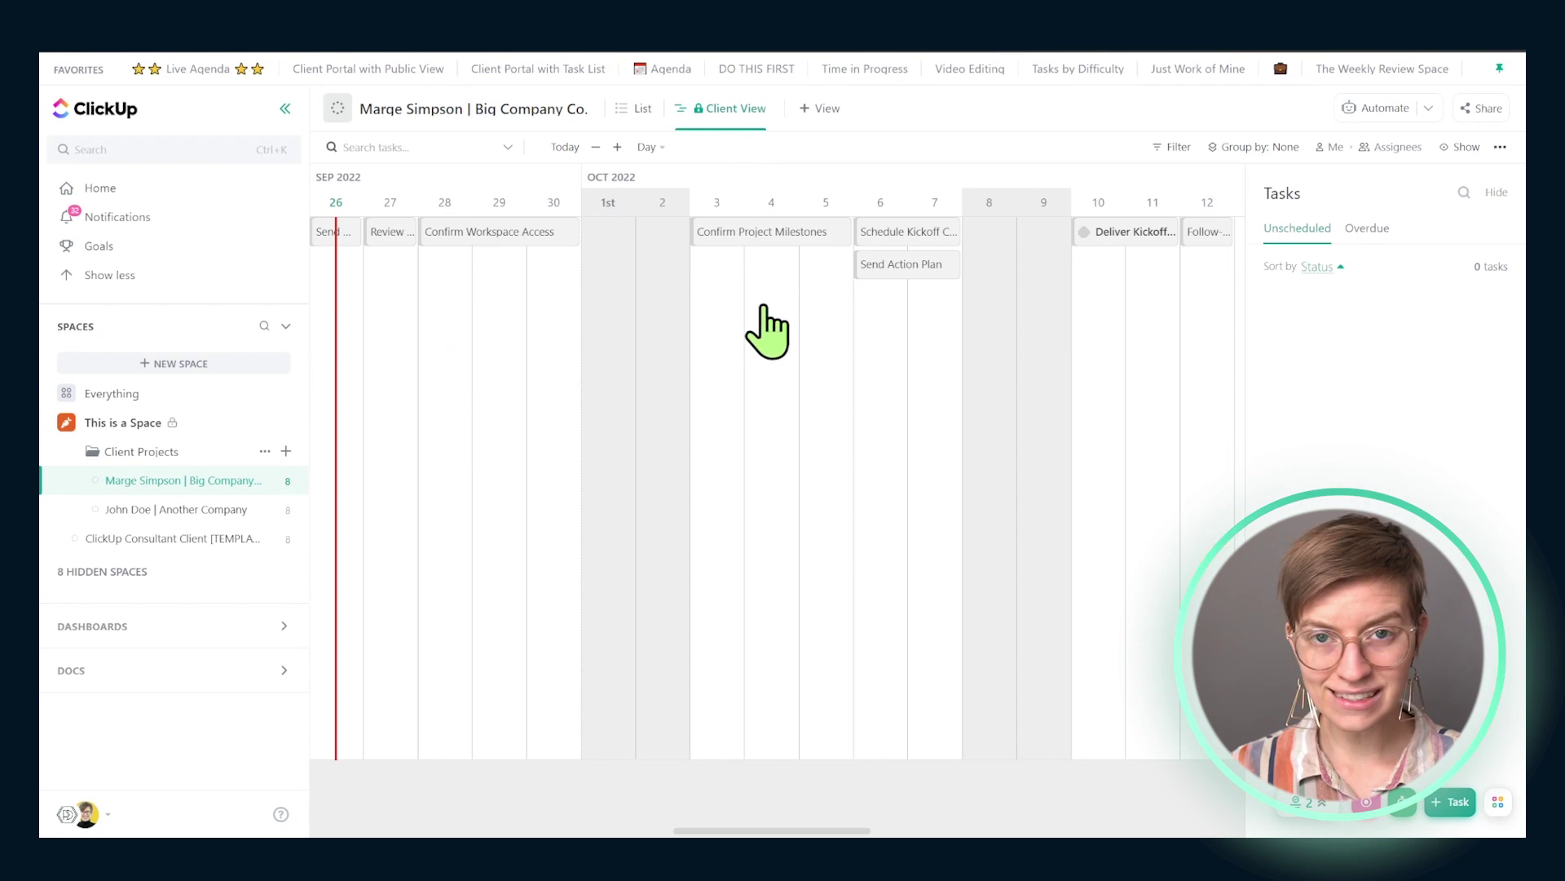
{"action": "mouse_move", "coordinate": [954, 241]}
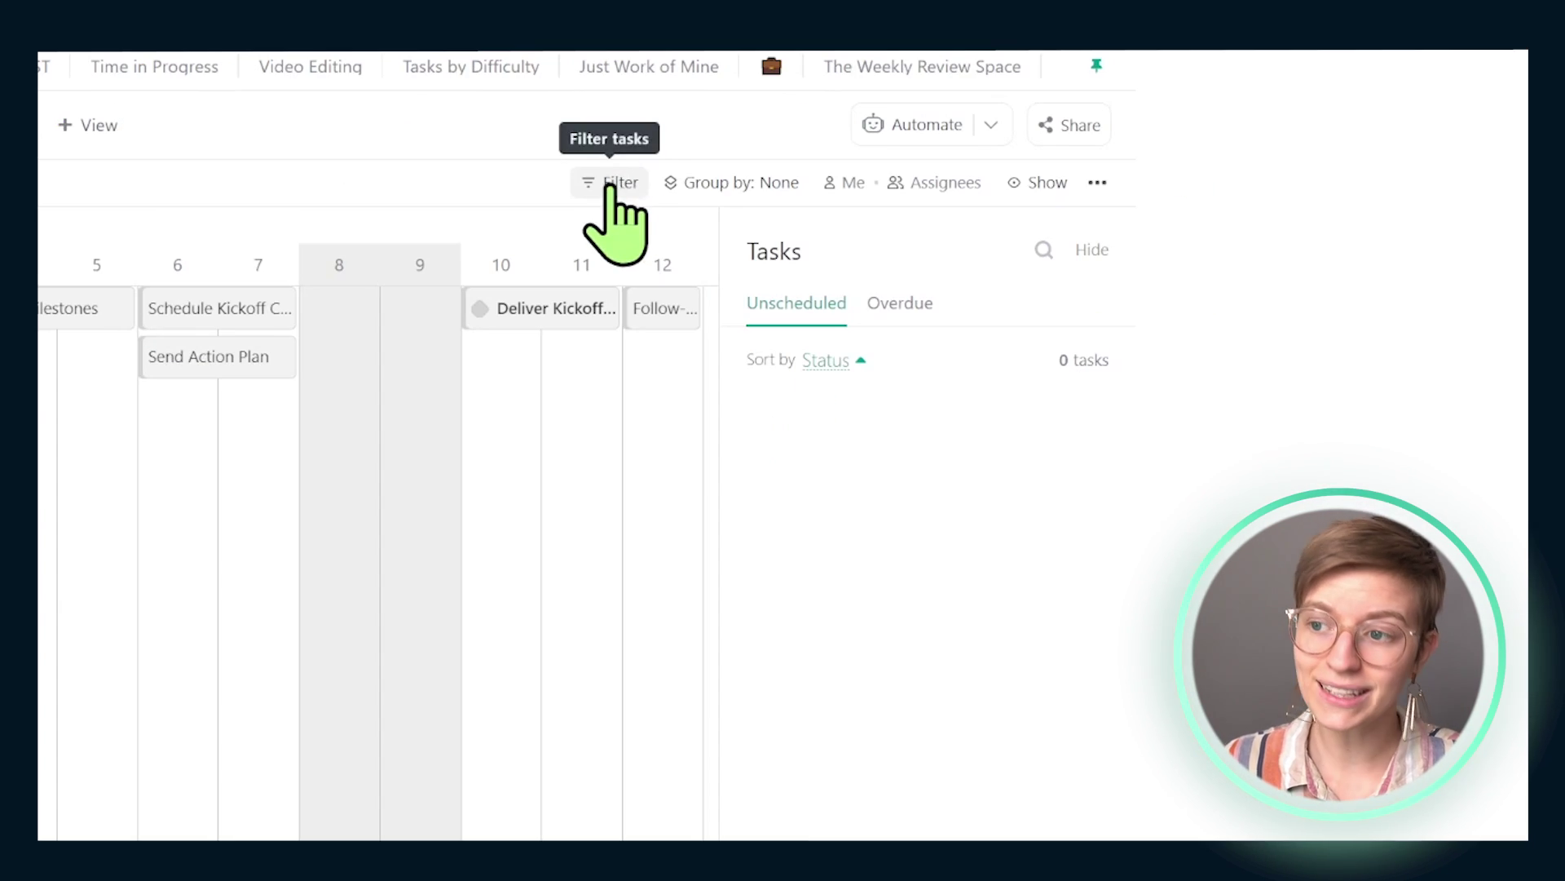
Step: Filter the Client View timeline to show only Milestone tasks
{"action": "left_click", "coordinate": [1174, 147]}
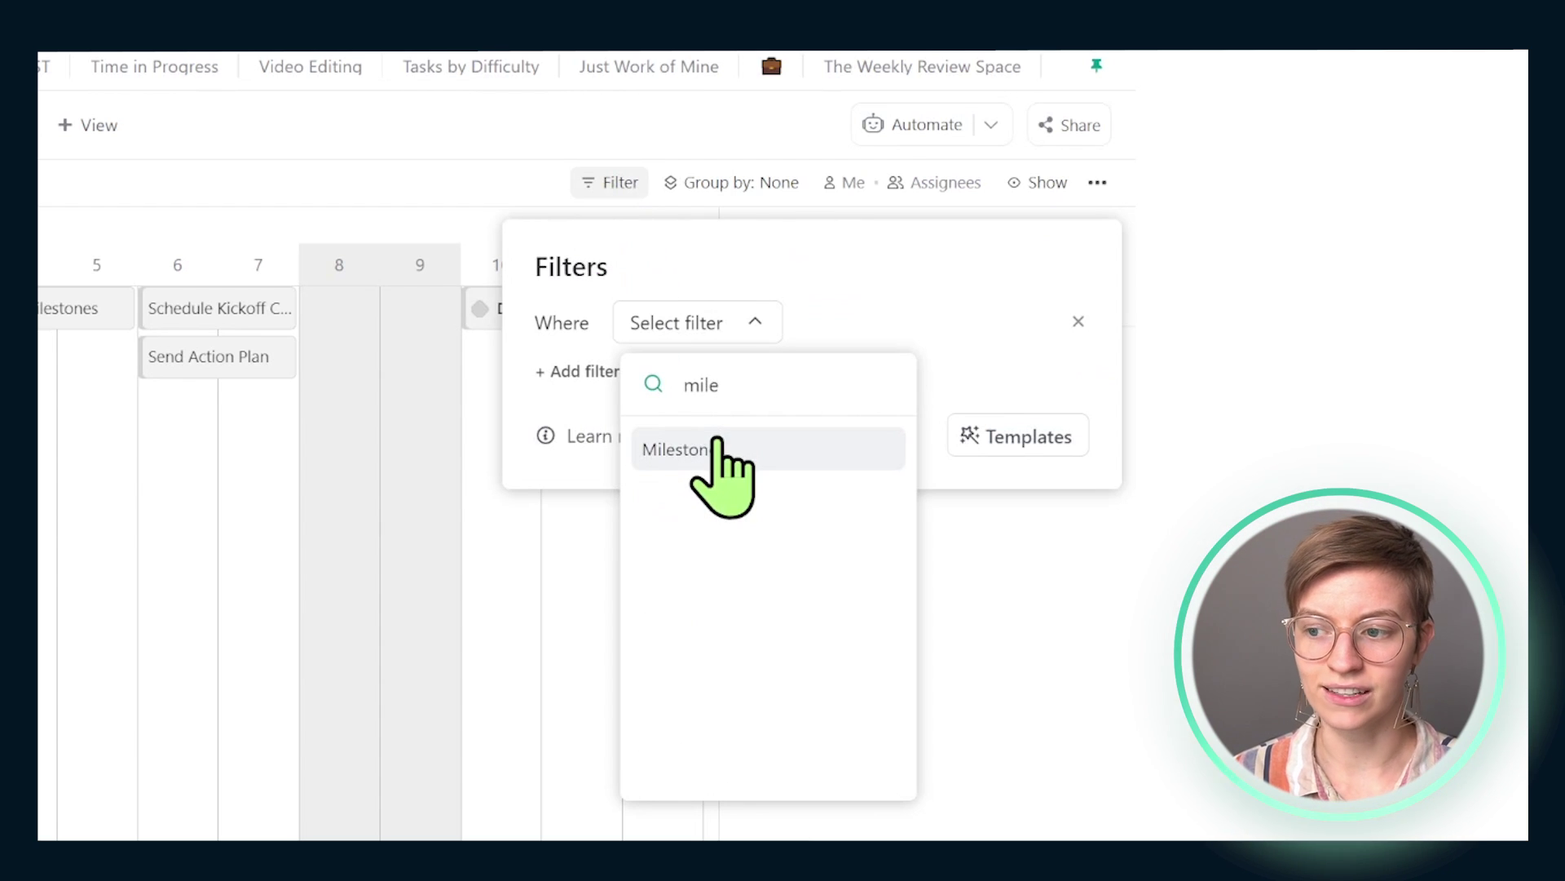
{"action": "left_click", "coordinate": [717, 447]}
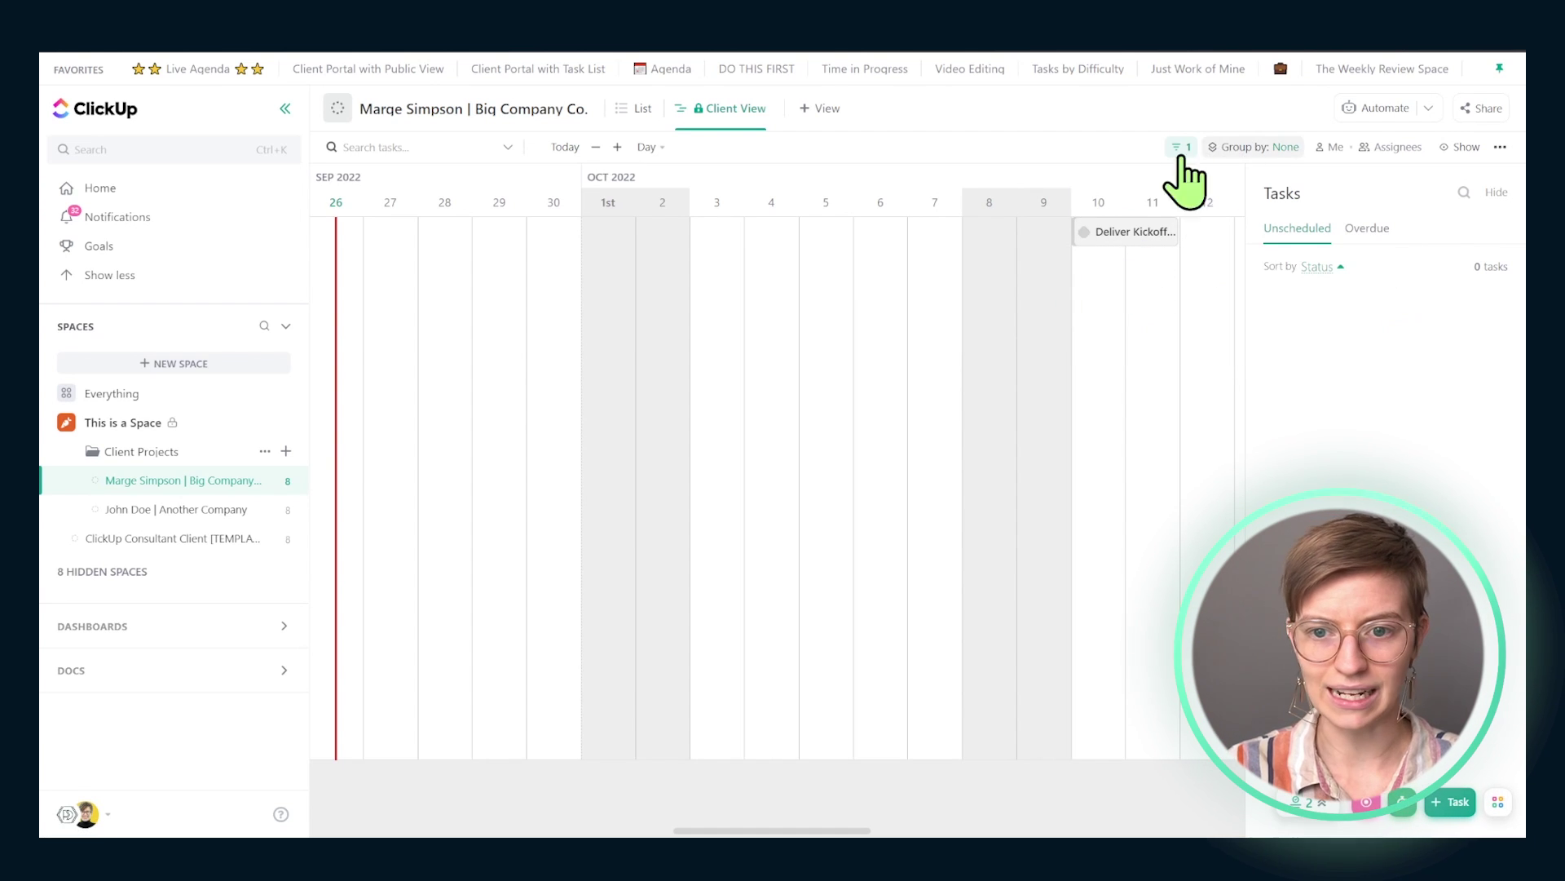
Step: Switch the timeline scale from Day to Month
{"action": "left_click", "coordinate": [649, 148]}
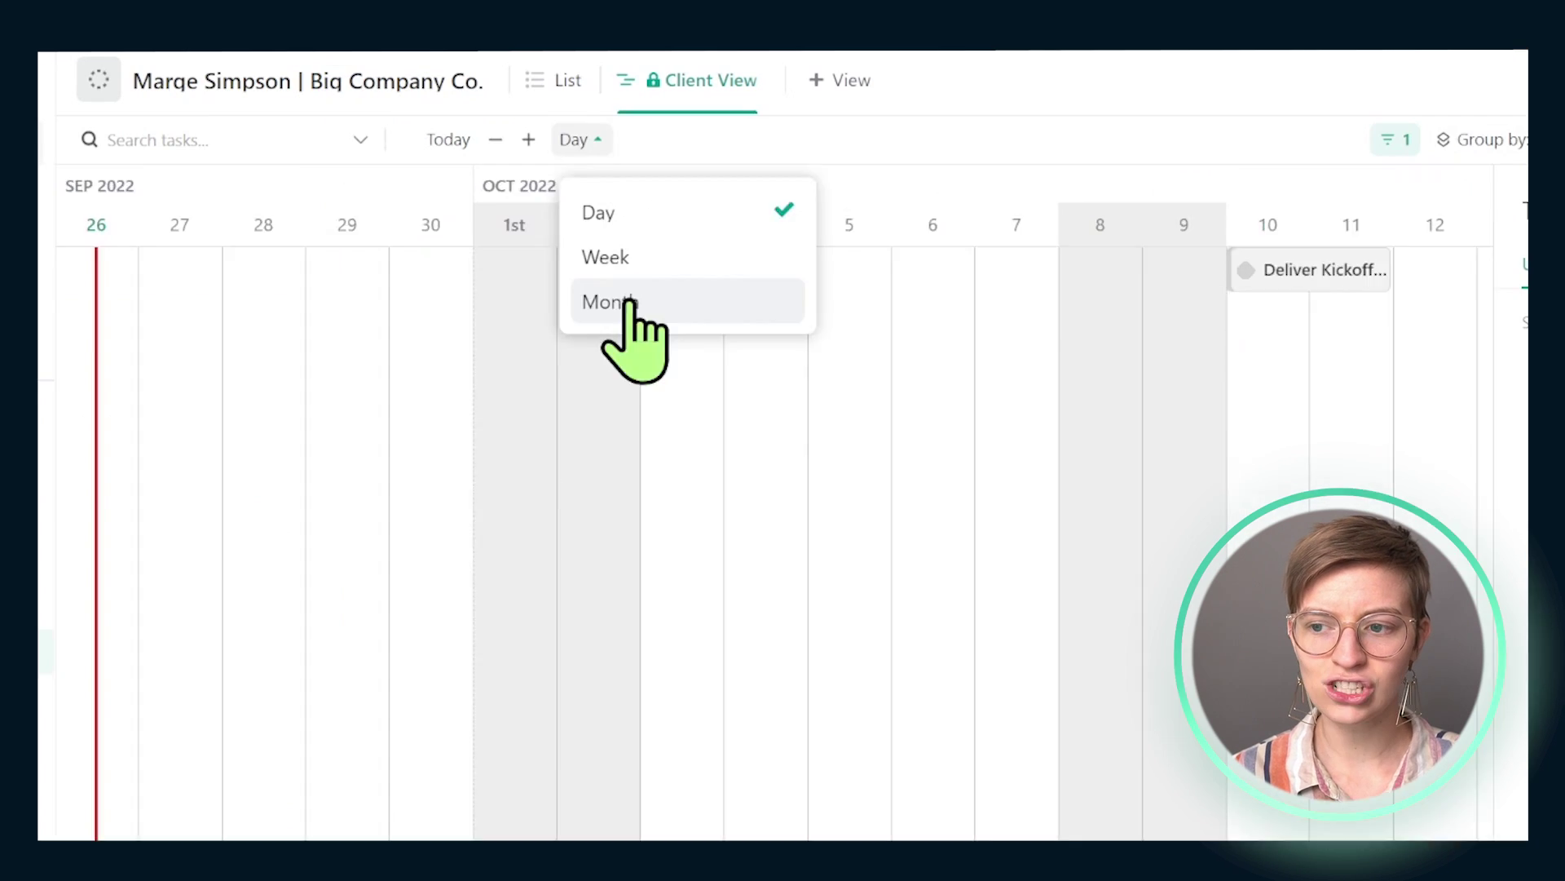
{"action": "left_click", "coordinate": [670, 253]}
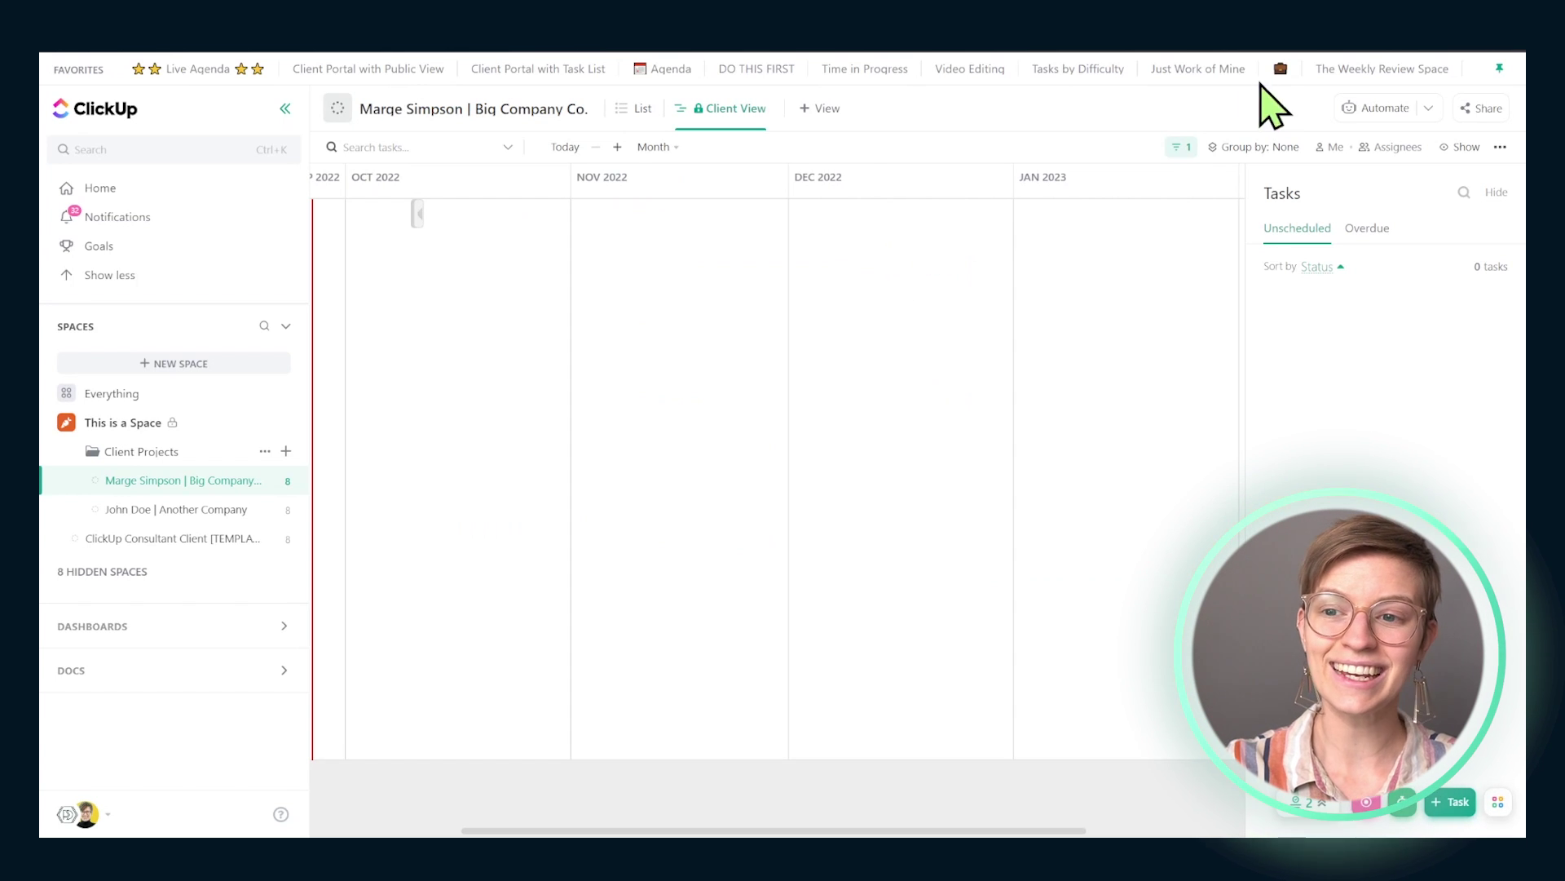
Step: Turn on a public link for the Client View under Share this view
{"action": "left_click", "coordinate": [1482, 107]}
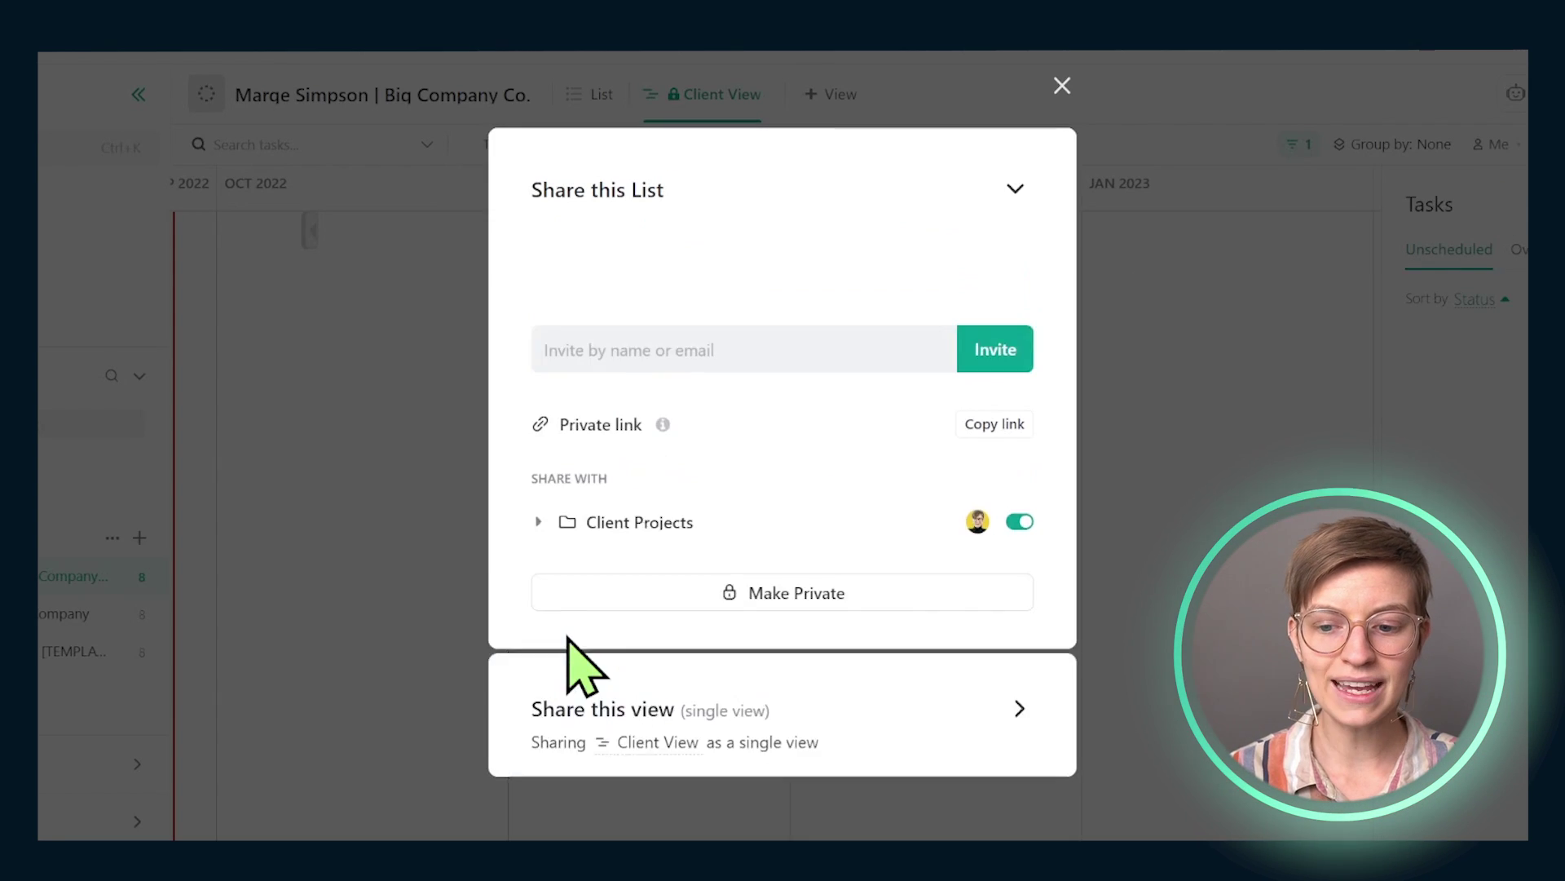
{"action": "left_click", "coordinate": [570, 644]}
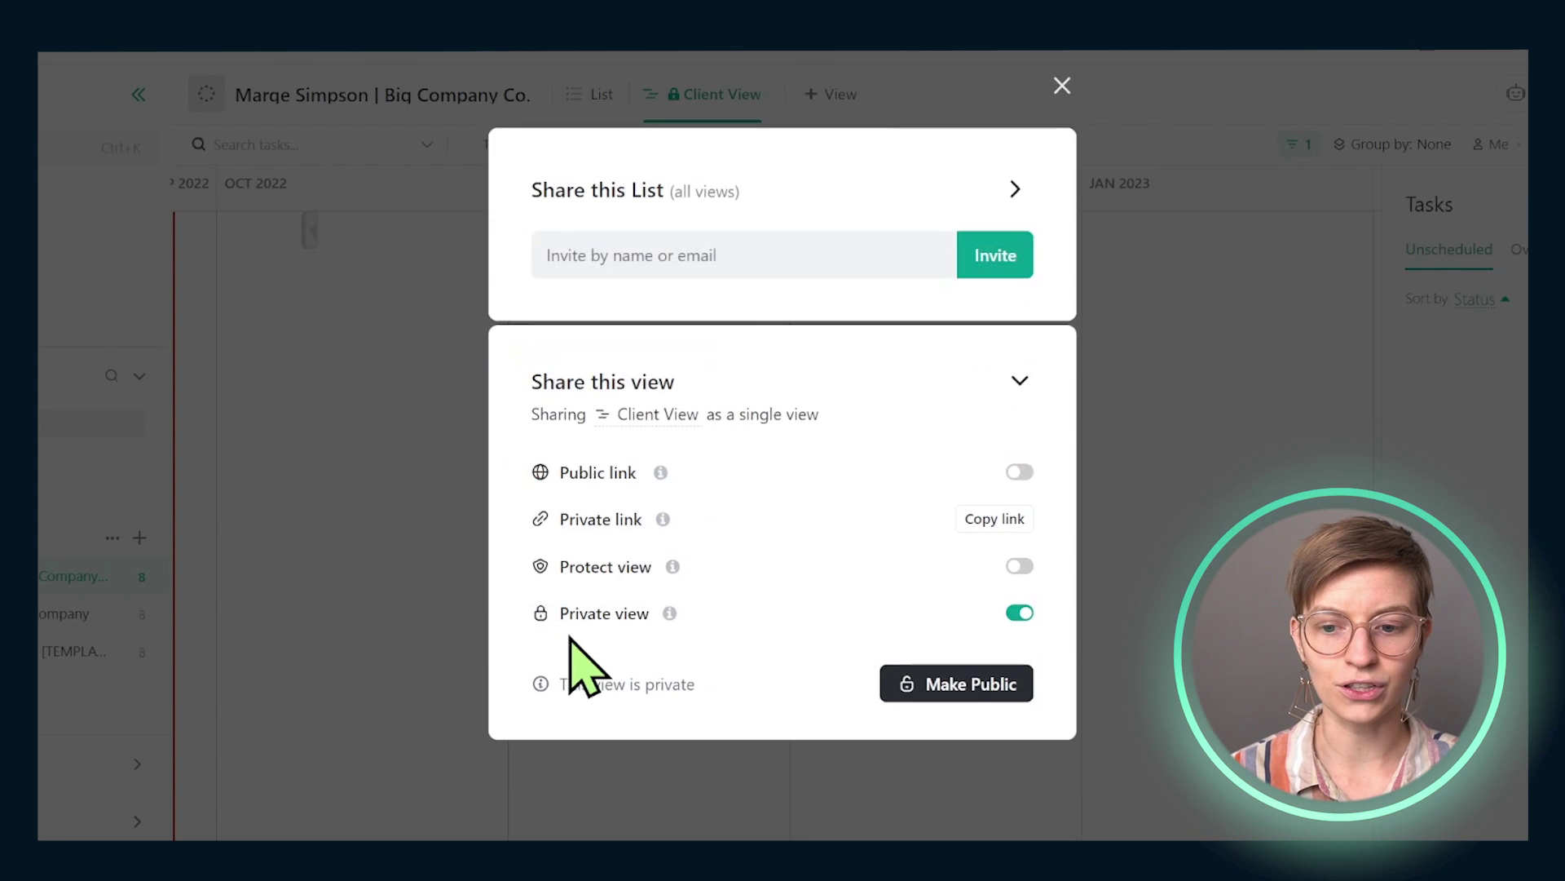
{"action": "left_click_drag", "start_coordinate": [557, 472], "coordinate": [634, 474]}
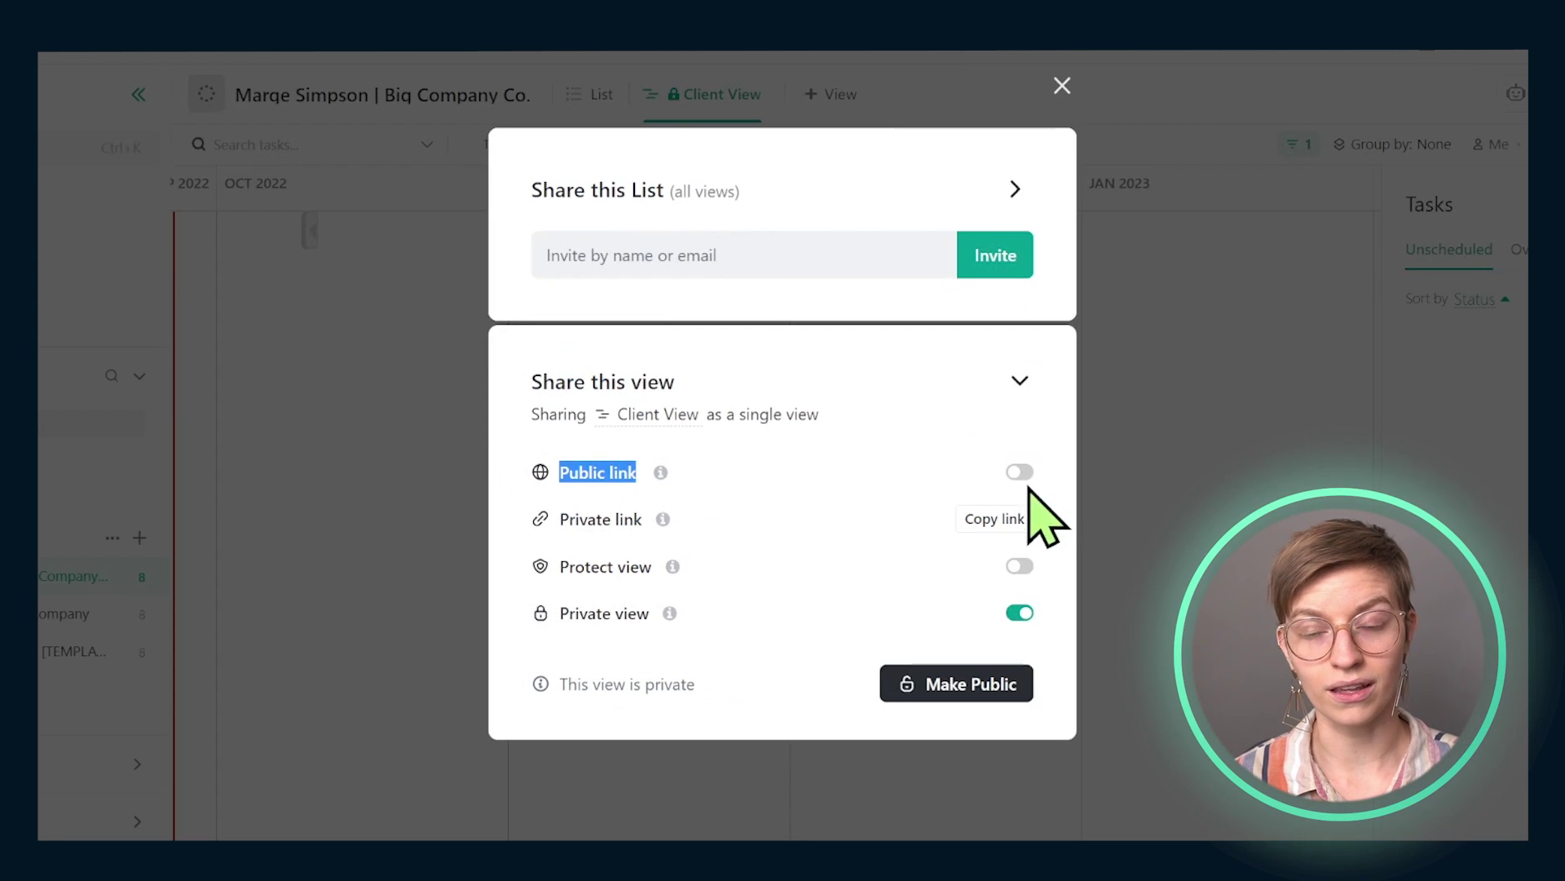
{"action": "left_click", "coordinate": [1021, 476]}
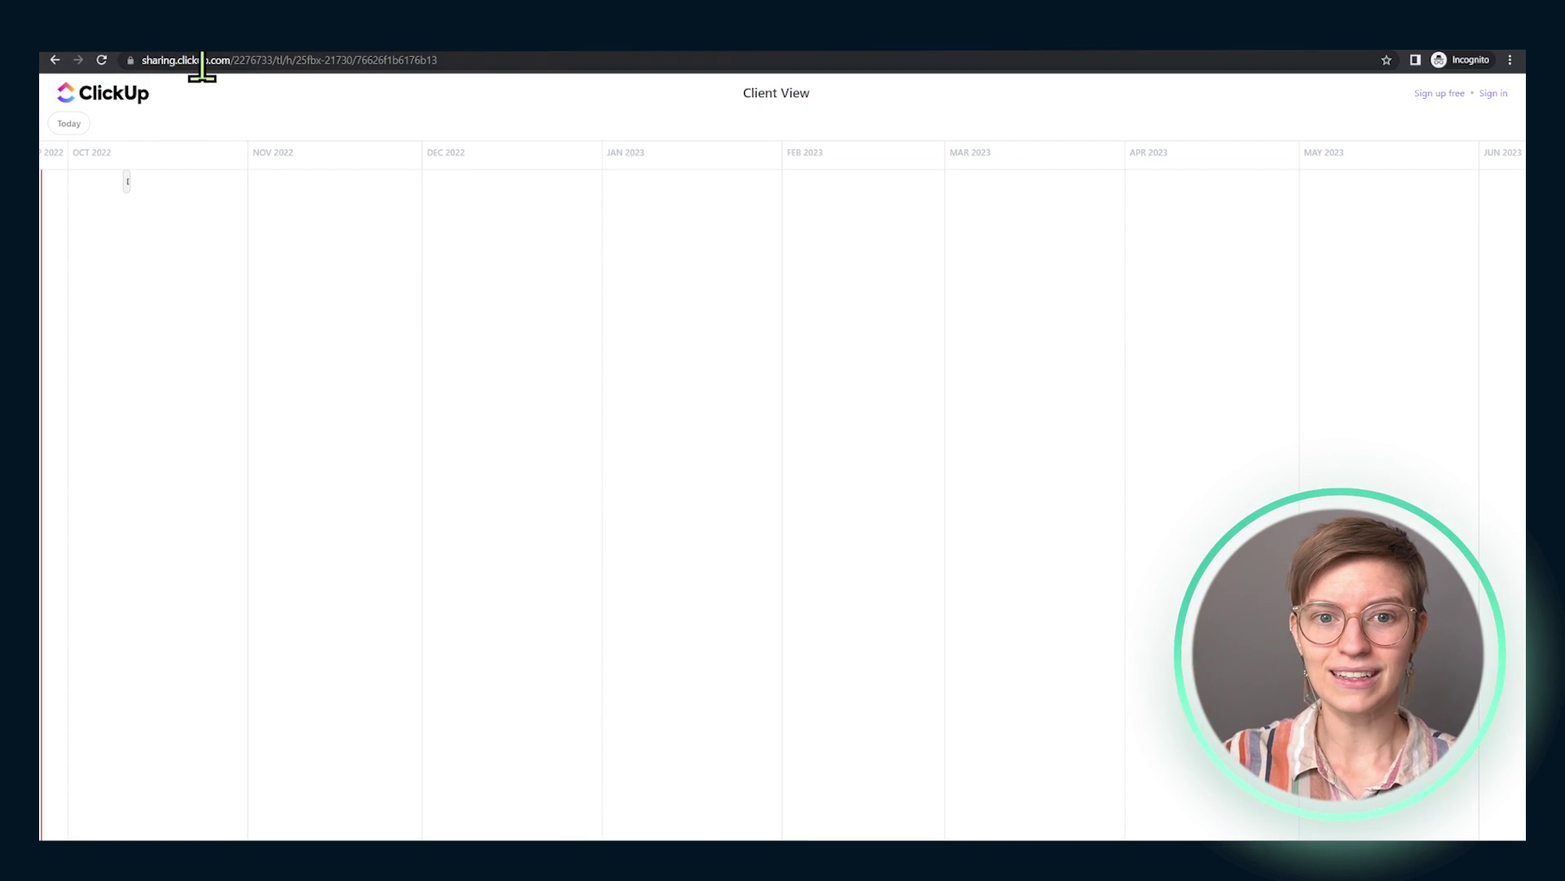
Step: Select the public Client View URL in the browser's address bar
{"action": "left_click", "coordinate": [202, 62]}
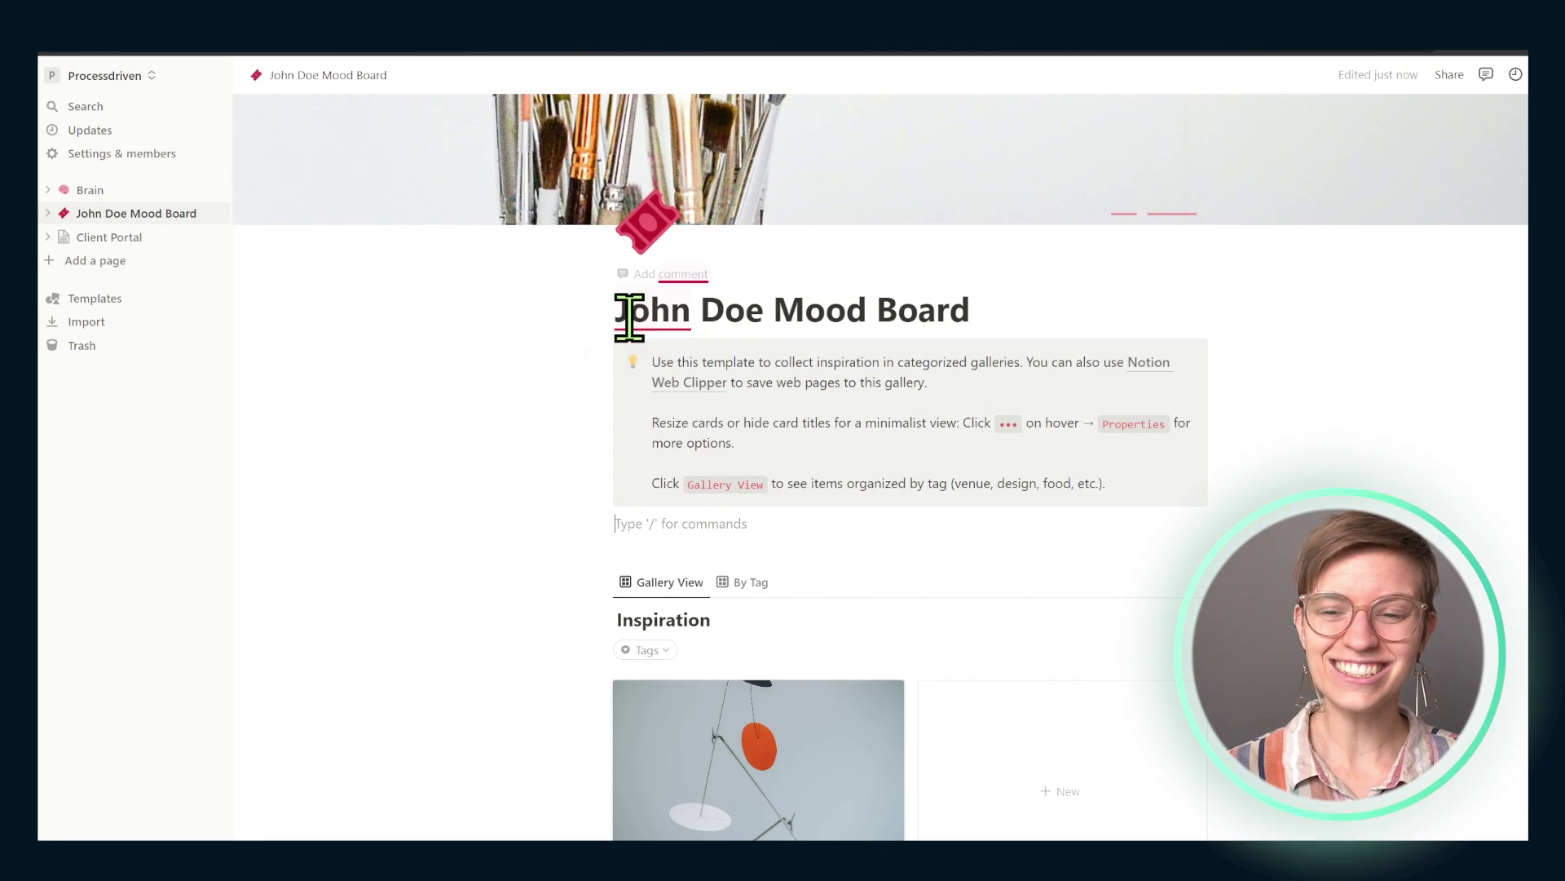
Step: Insert a /embed block under Project Tasks and embed the pasted public Client View link
{"action": "left_click_drag", "start_coordinate": [615, 308], "coordinate": [990, 339]}
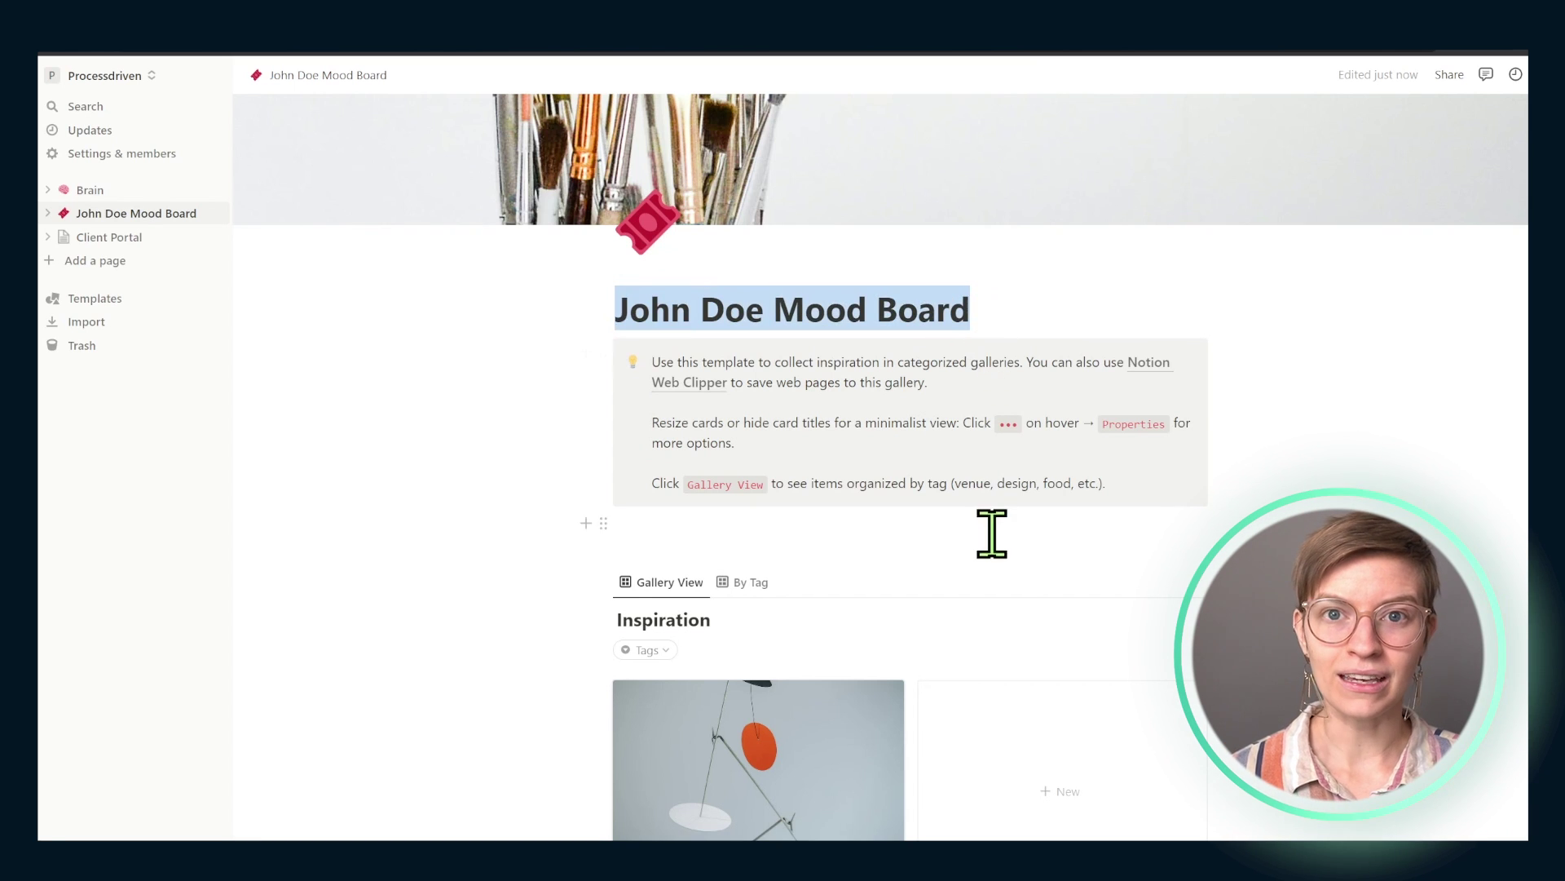
{"action": "left_click", "coordinate": [1009, 615]}
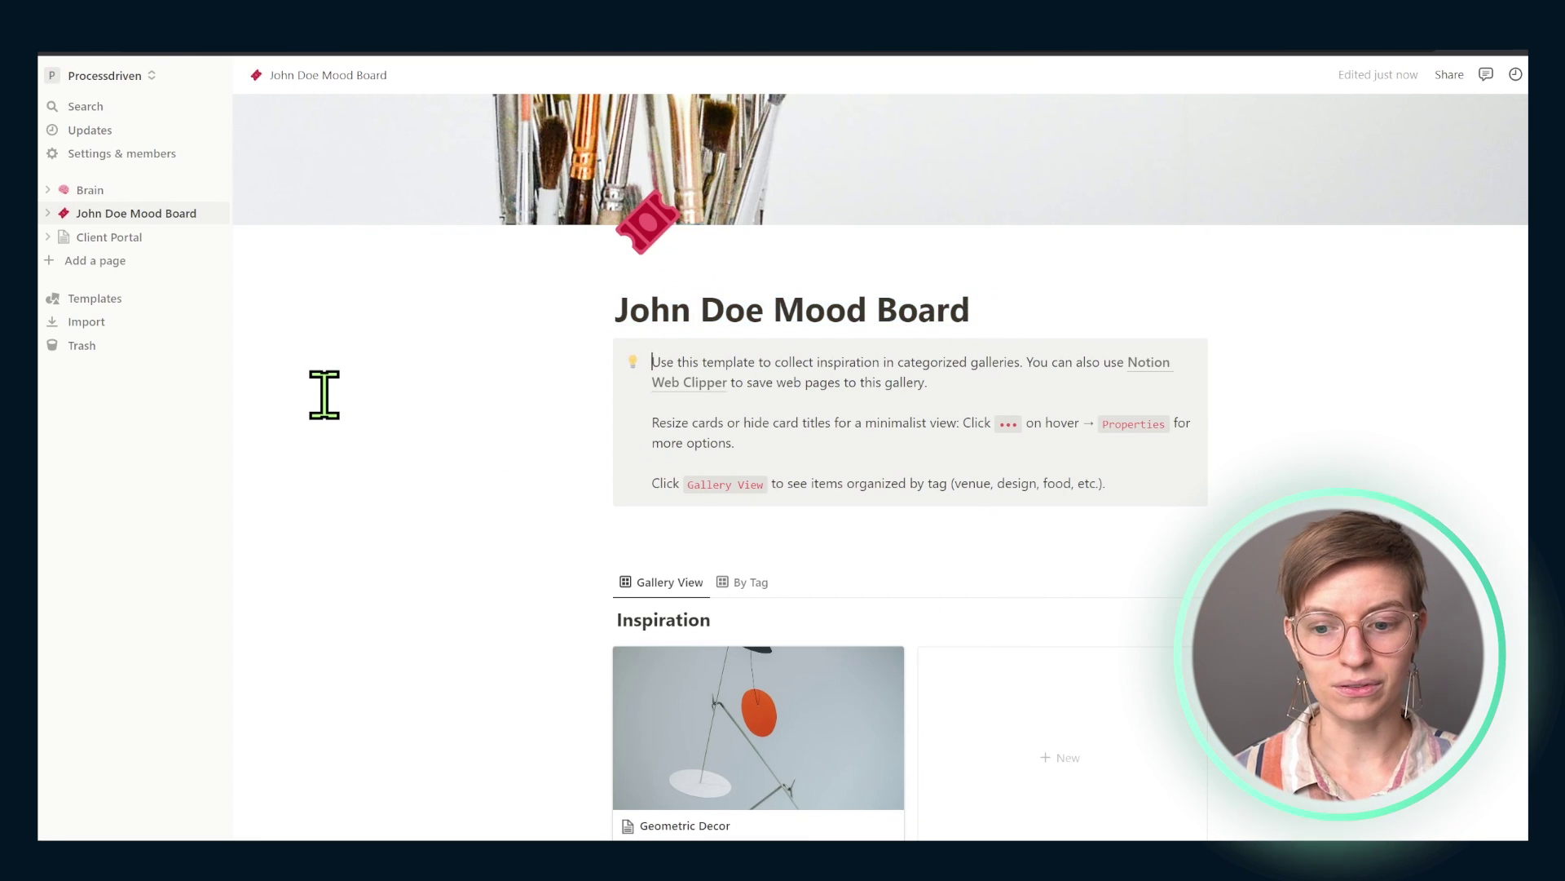
{"action": "scroll", "coordinate": [323, 393], "scroll_direction": "down", "scroll_amount": 4}
{"action": "left_click", "coordinate": [693, 648]}
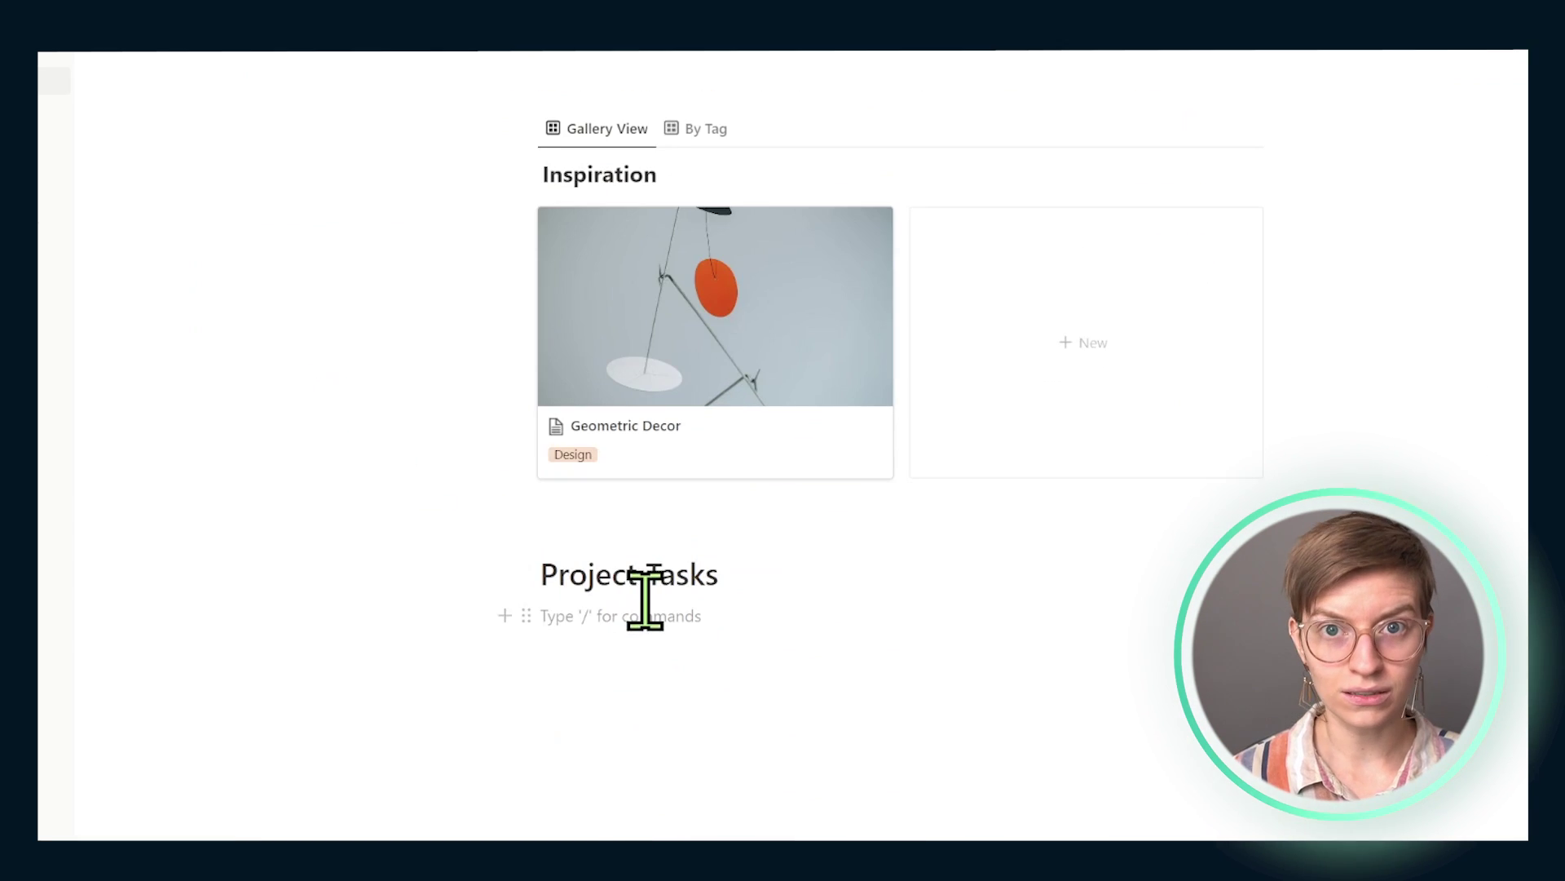
{"action": "type", "text": "/embed"}
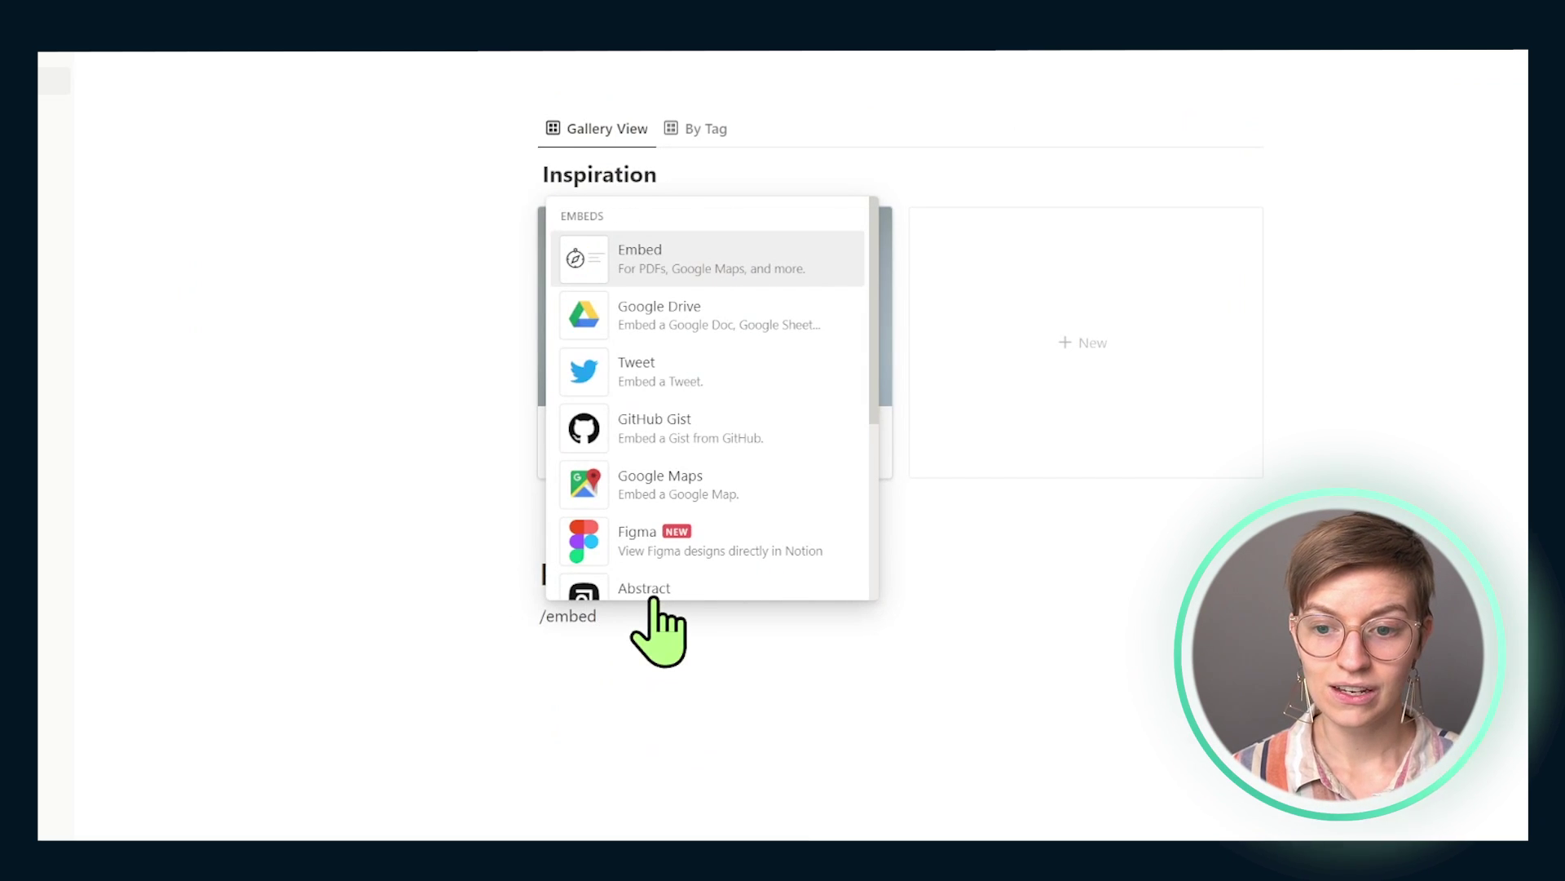
{"action": "key", "text": "Return"}
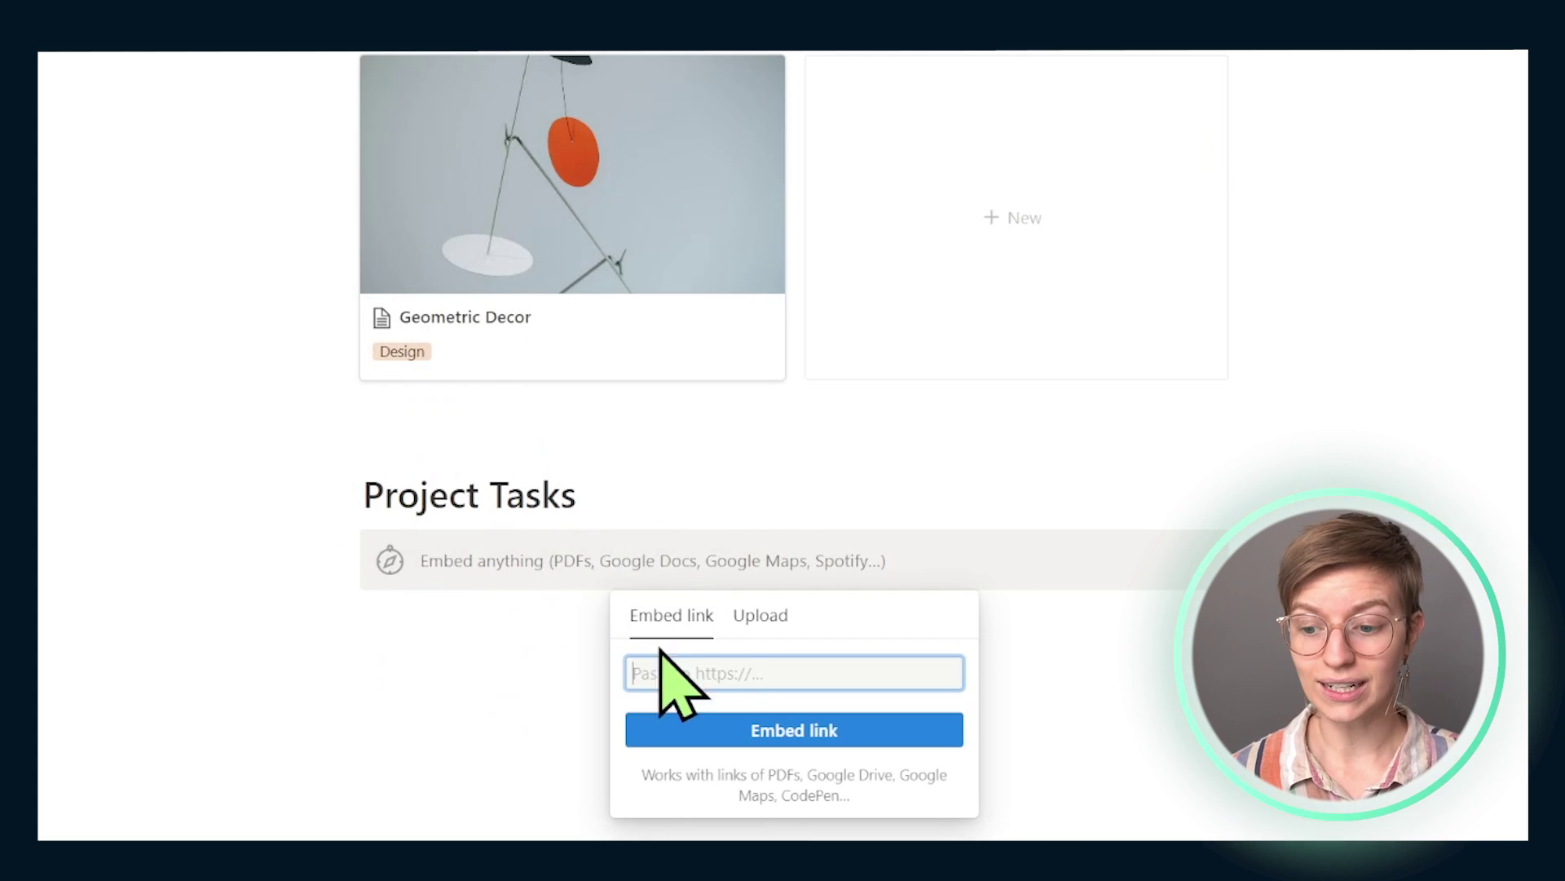
{"action": "key", "text": "ctrl+v"}
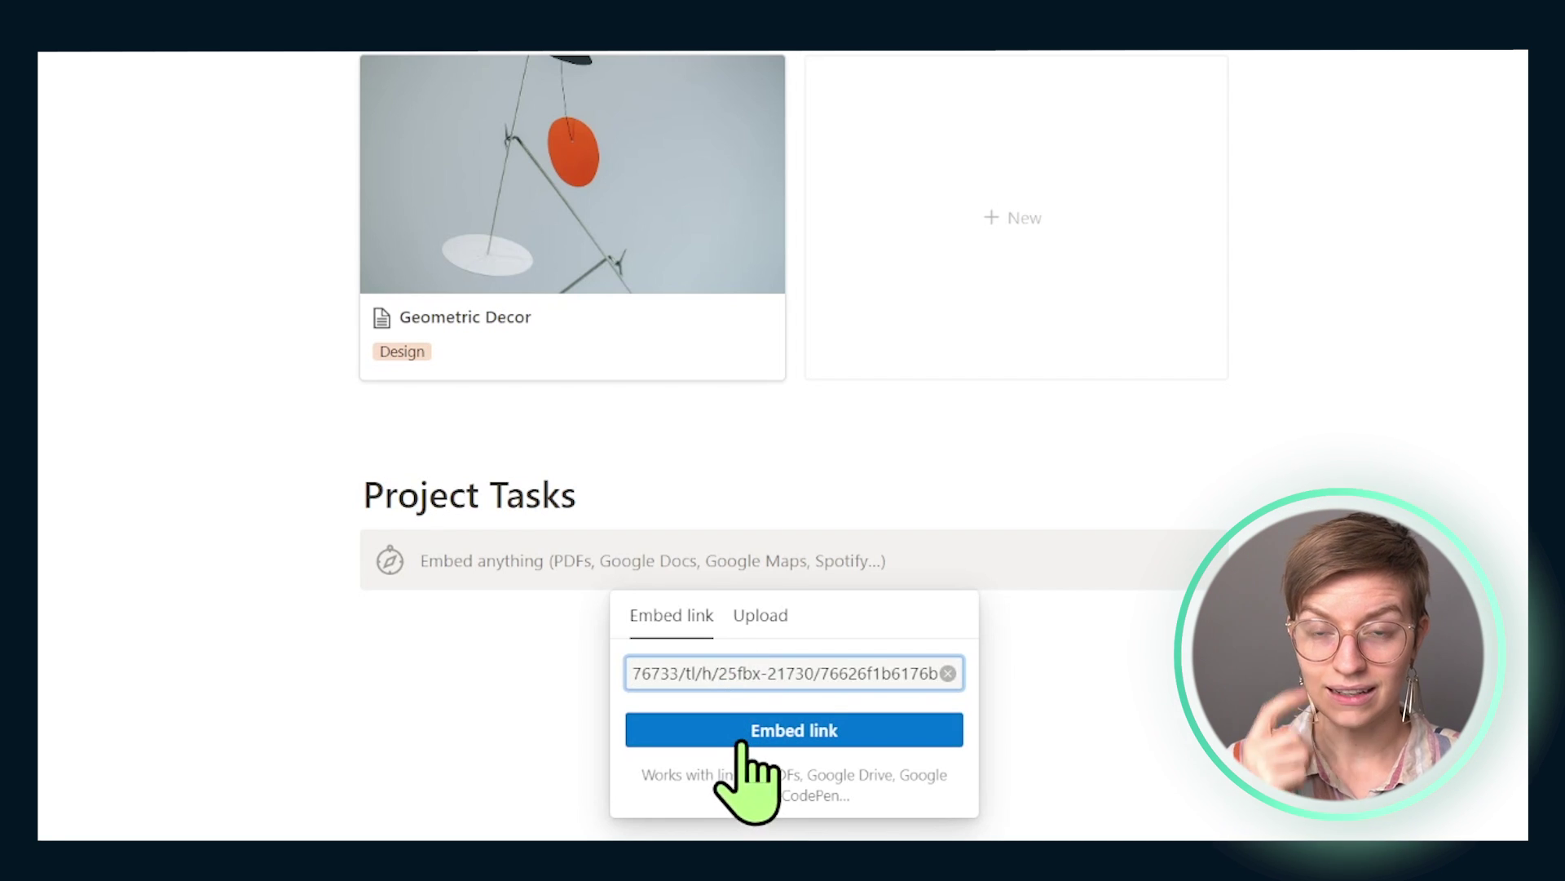
{"action": "left_click", "coordinate": [741, 734]}
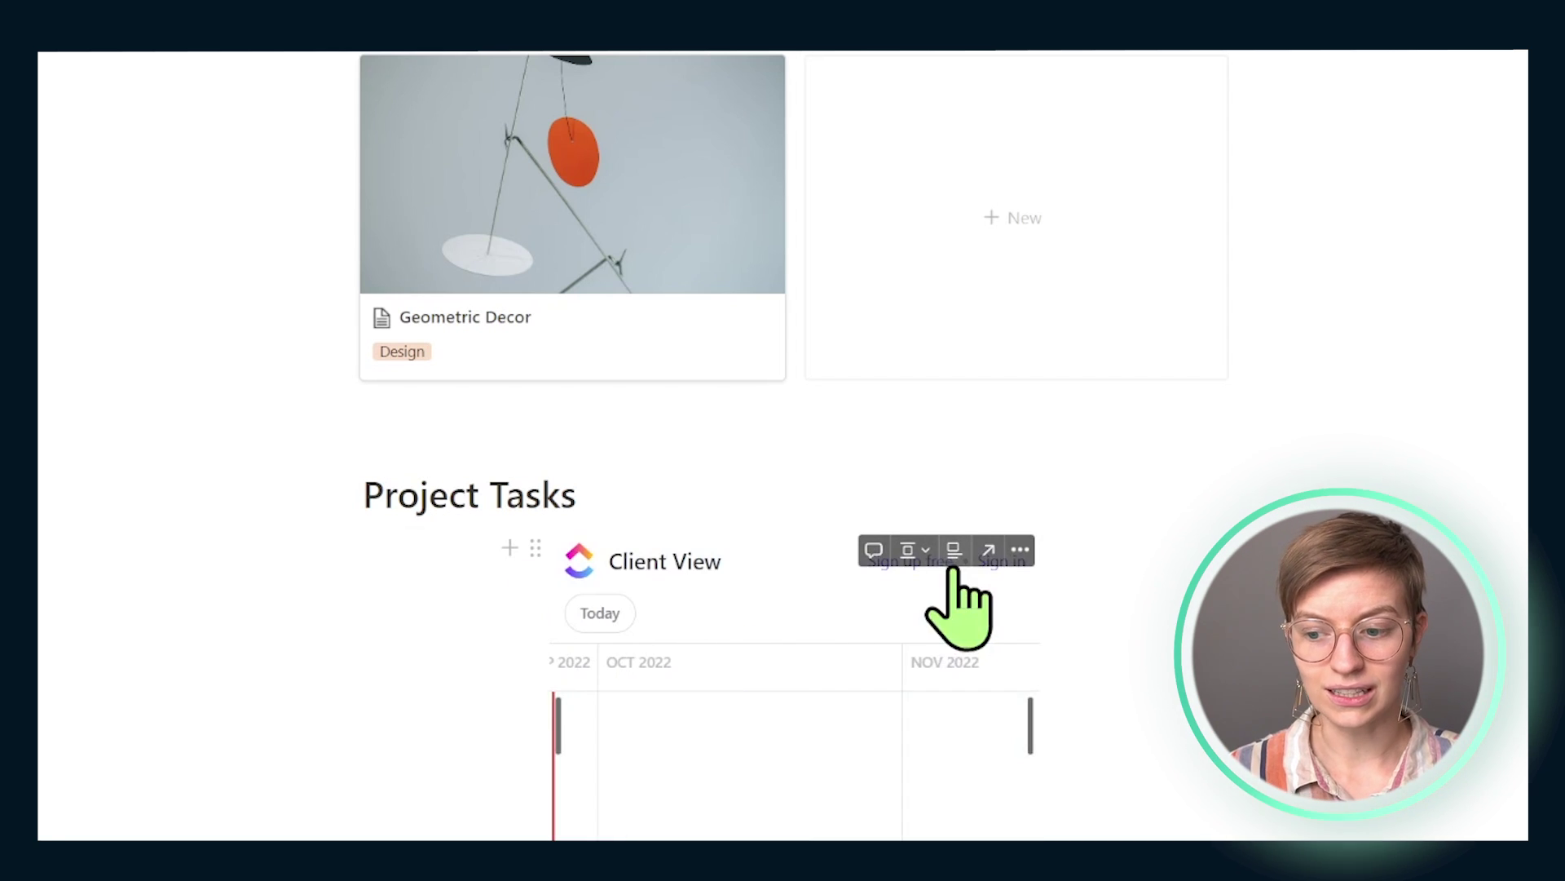
{"action": "scroll", "coordinate": [773, 582], "scroll_direction": "down", "scroll_amount": 1}
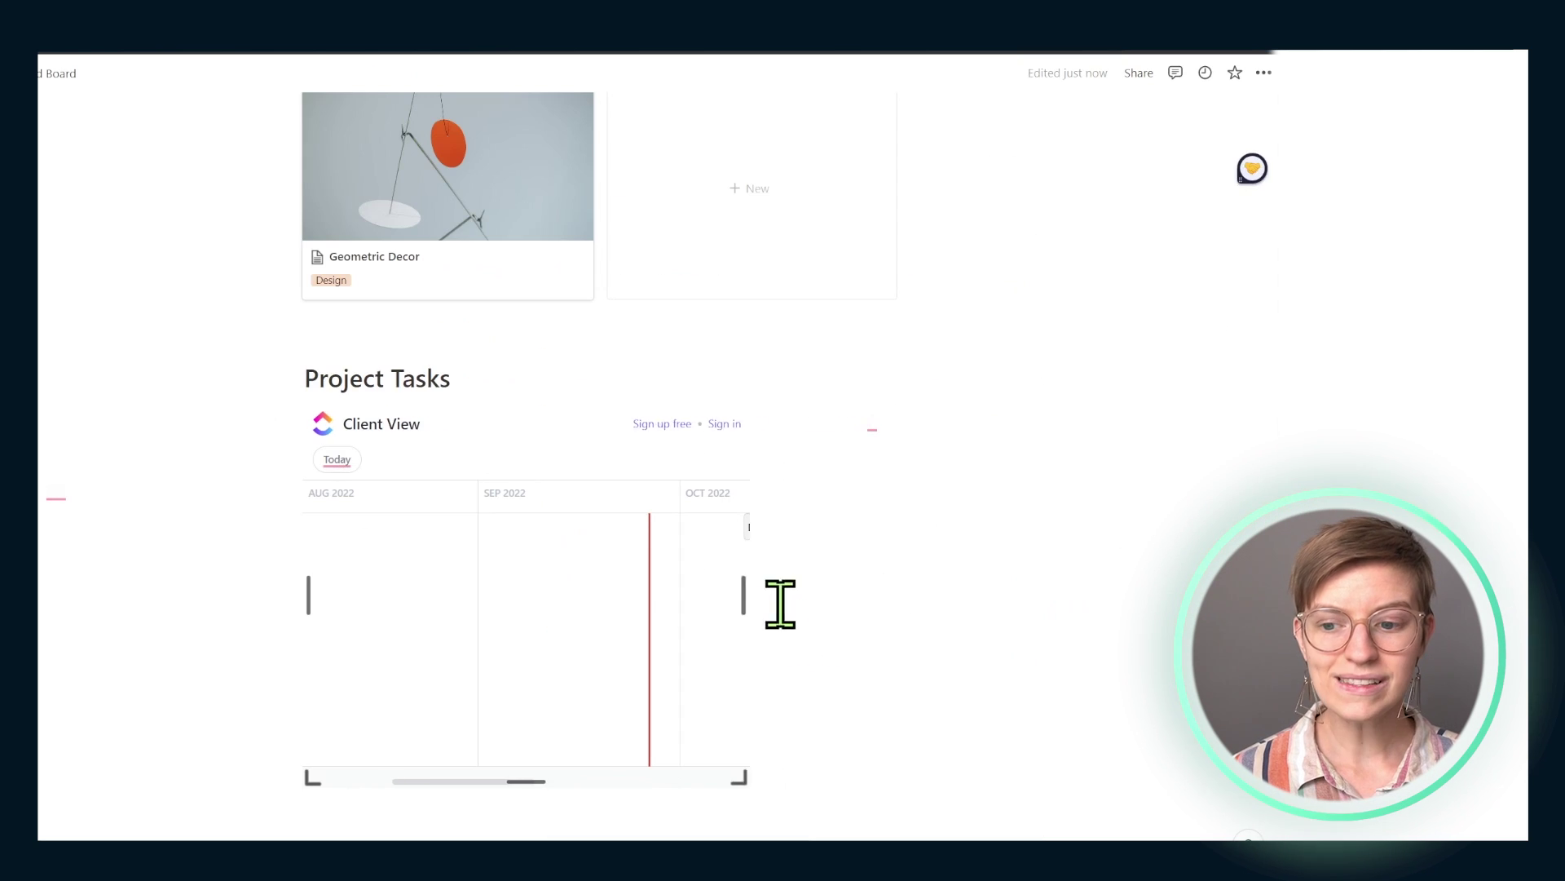